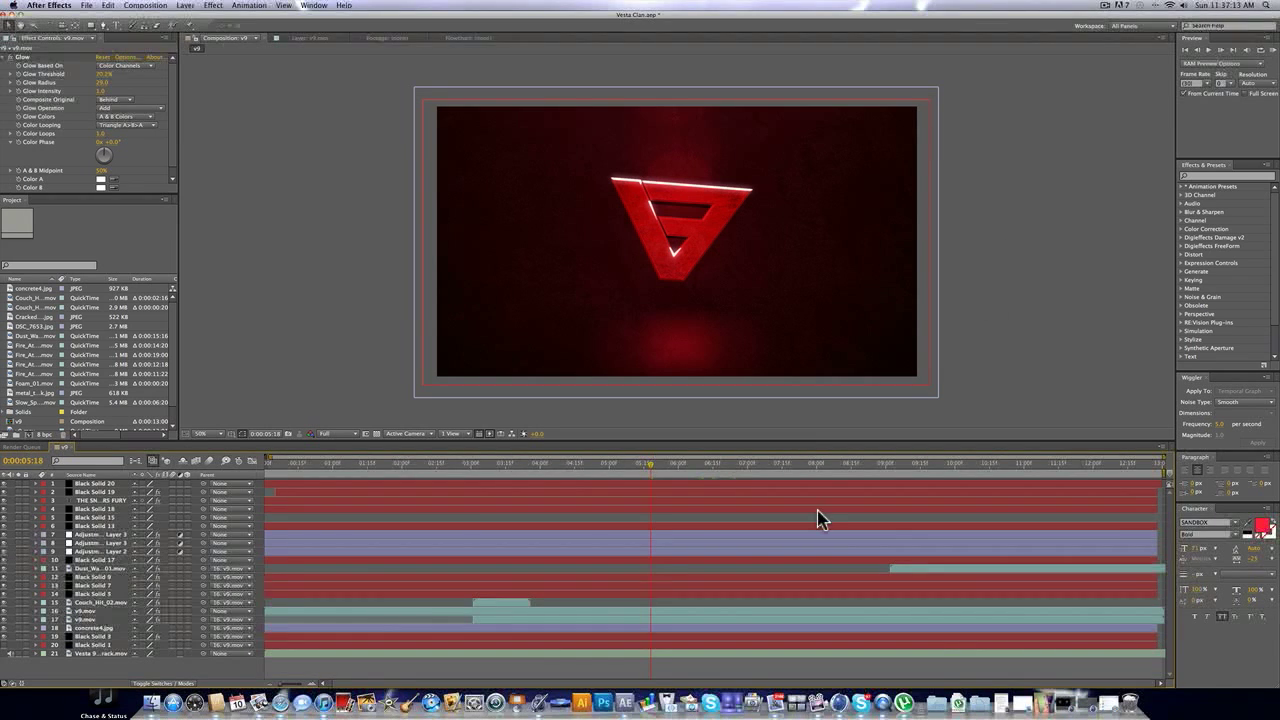
- Preview the logo animation near 8 seconds, then return to the 5-second mark
left_click(807, 465)
left_click(821, 466)
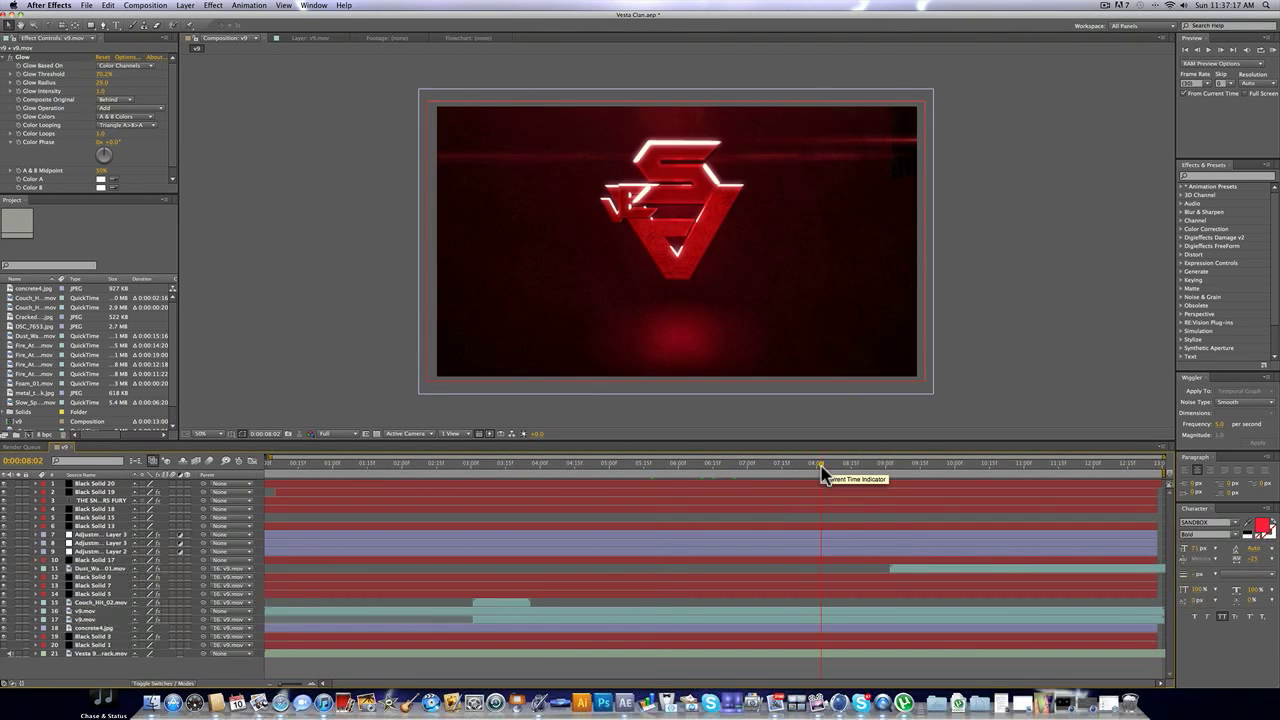
left_click(609, 466)
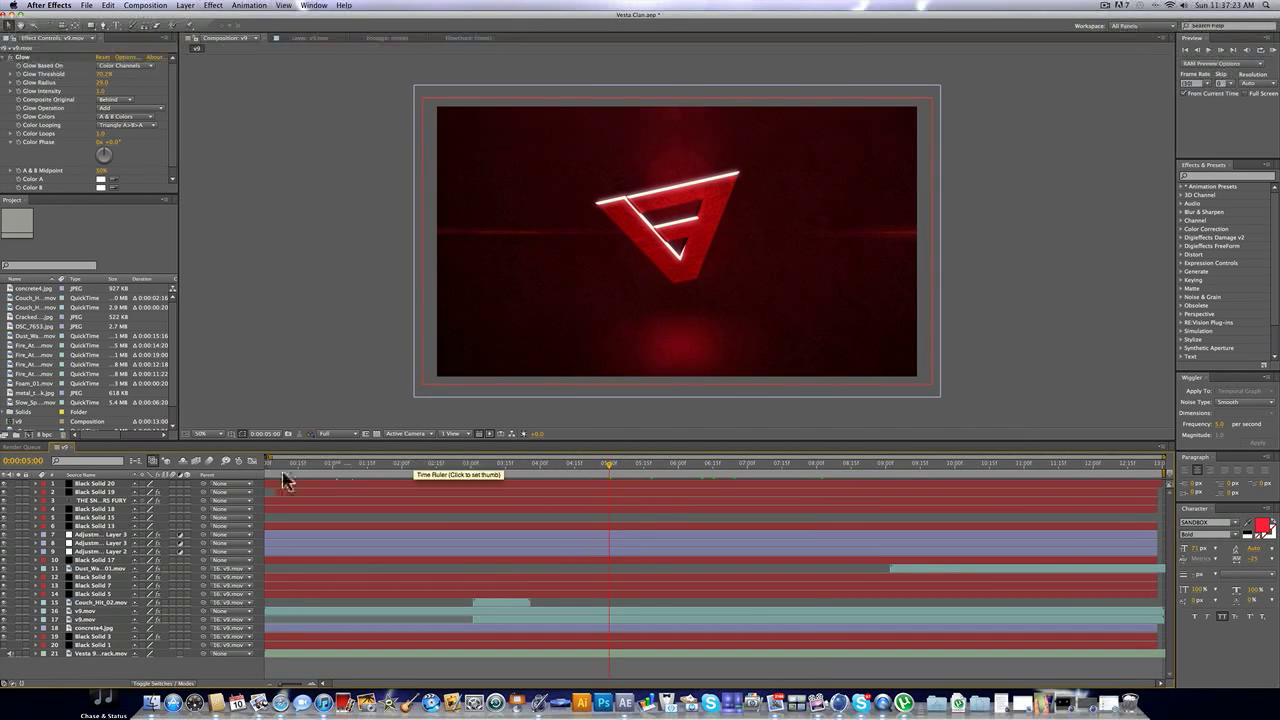
- Add the v9 composition to the Render Queue via the Composition menu
left_click(127, 670)
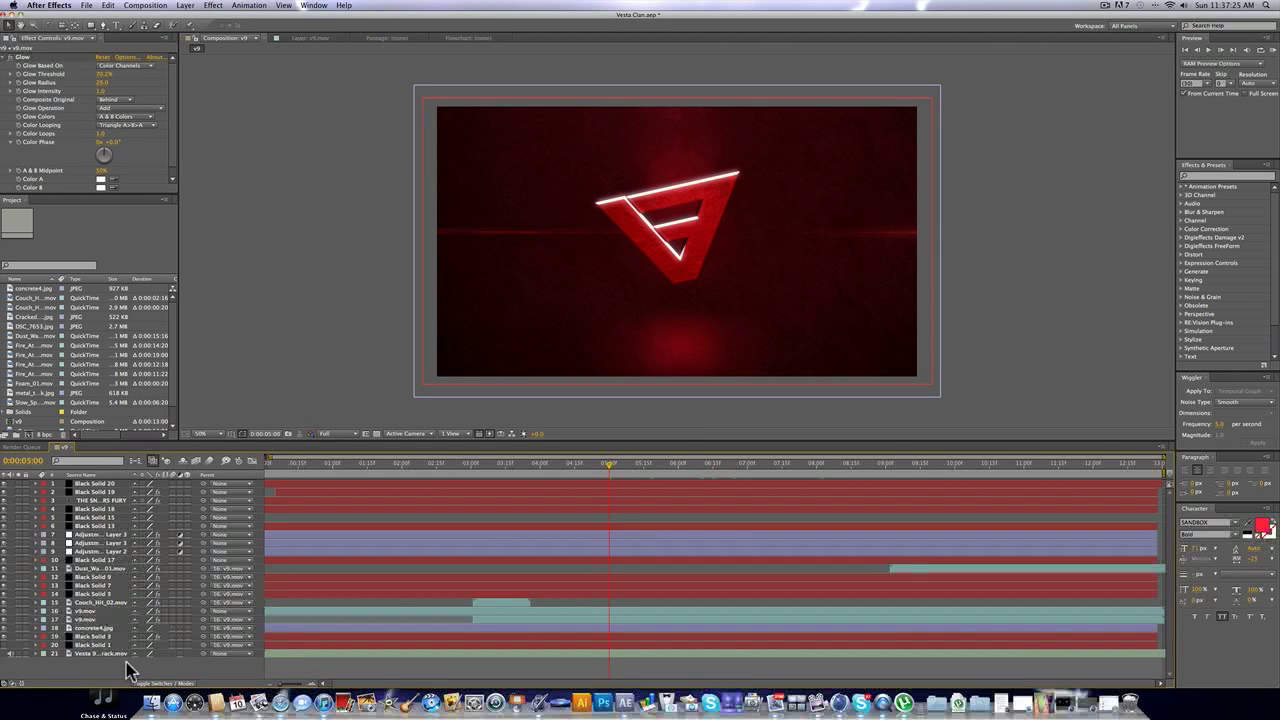
left_click(145, 5)
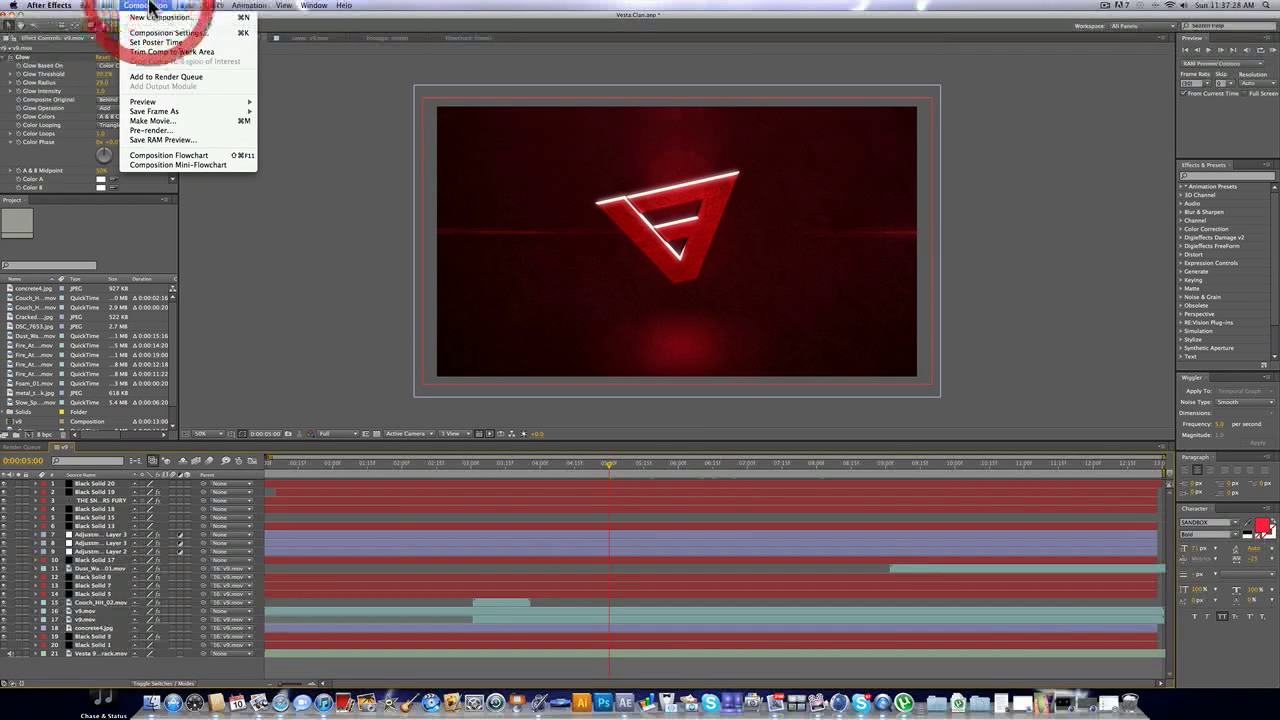
left_click(166, 77)
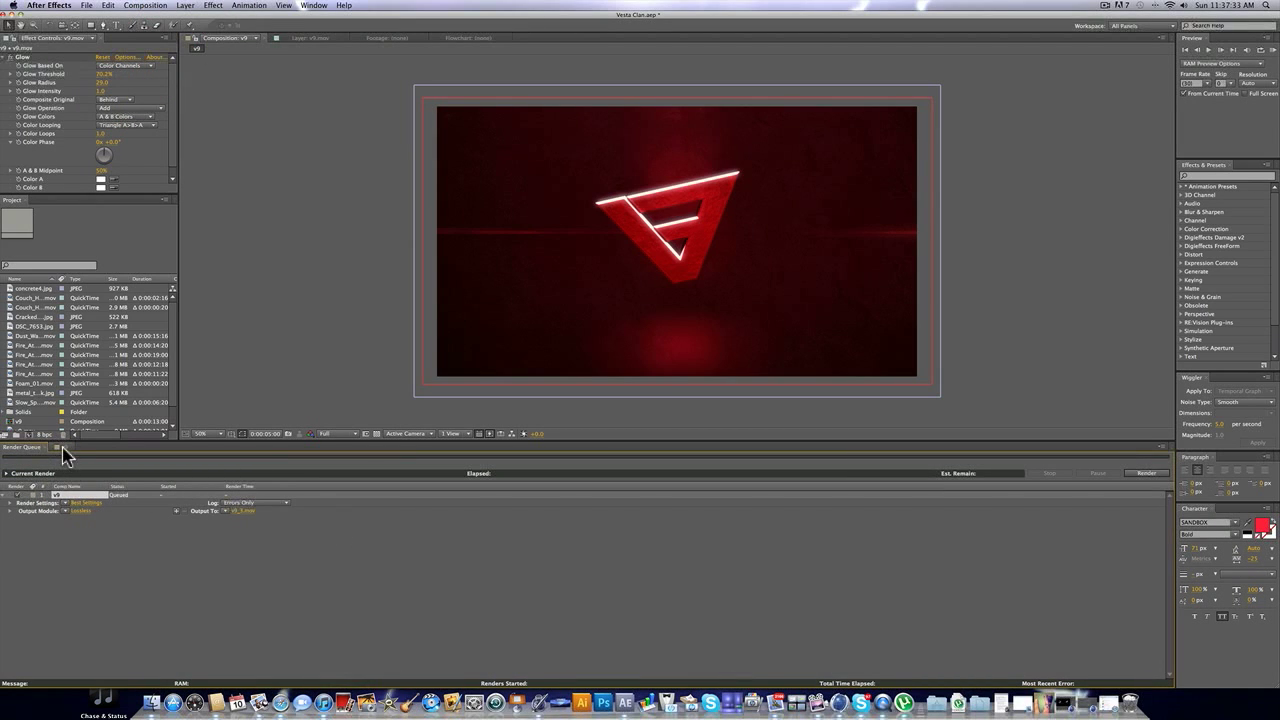
- In v9's Render Settings, keep Best quality and set resolution to Full (1920 x 1080)
left_click(93, 503)
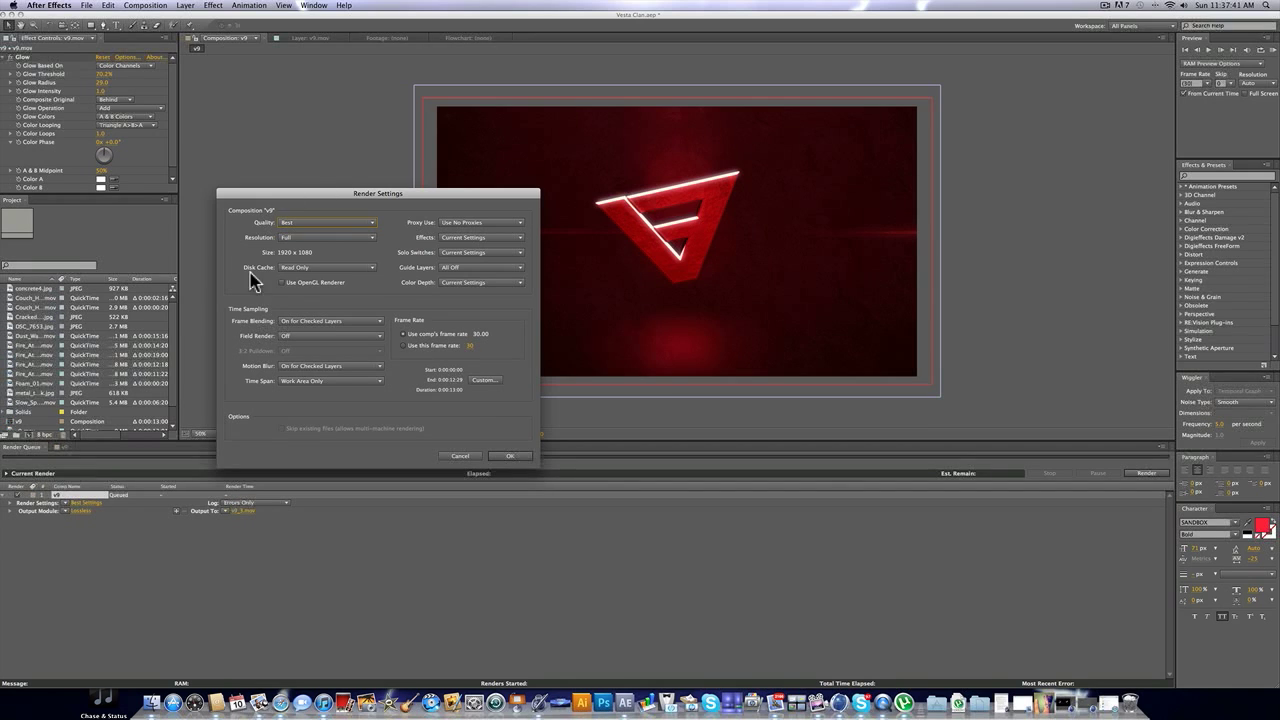
left_click(361, 226)
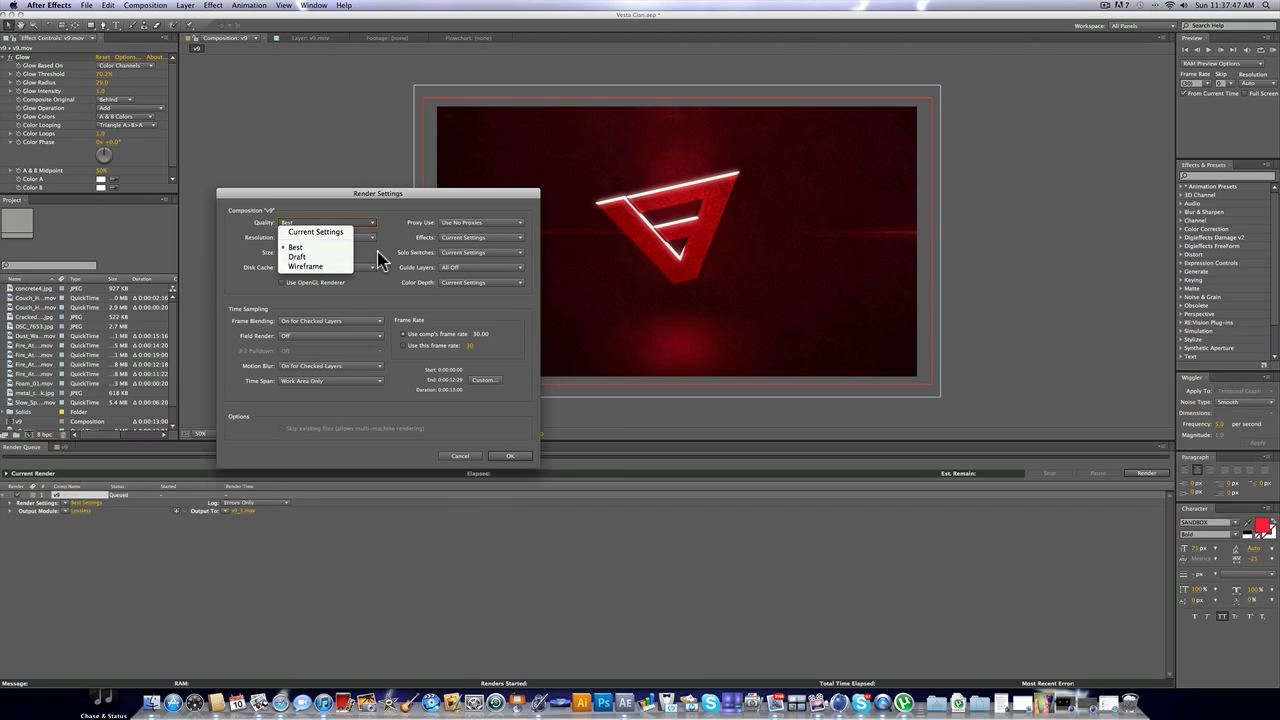
left_click(376, 255)
left_click(354, 238)
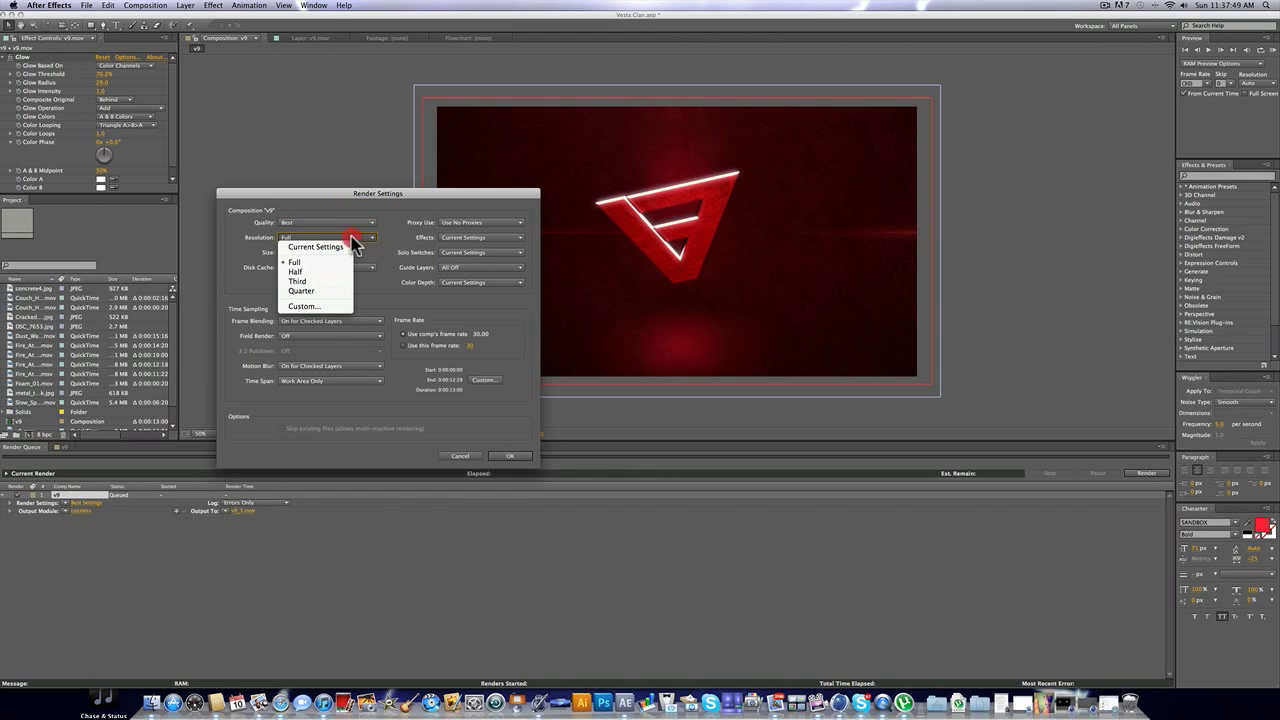
left_click(285, 262)
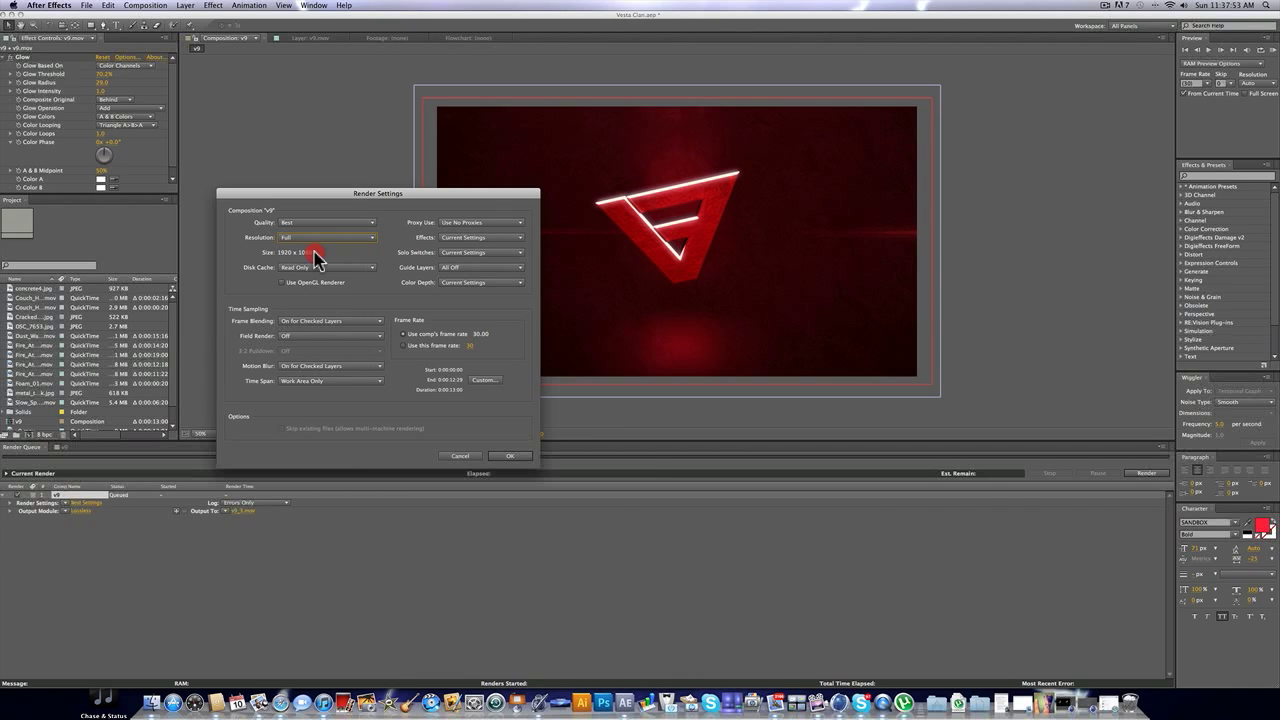
left_click(281, 258)
- Confirm the custom render settings, then set the output format to H.264 with source XMP metadata
left_click(520, 457)
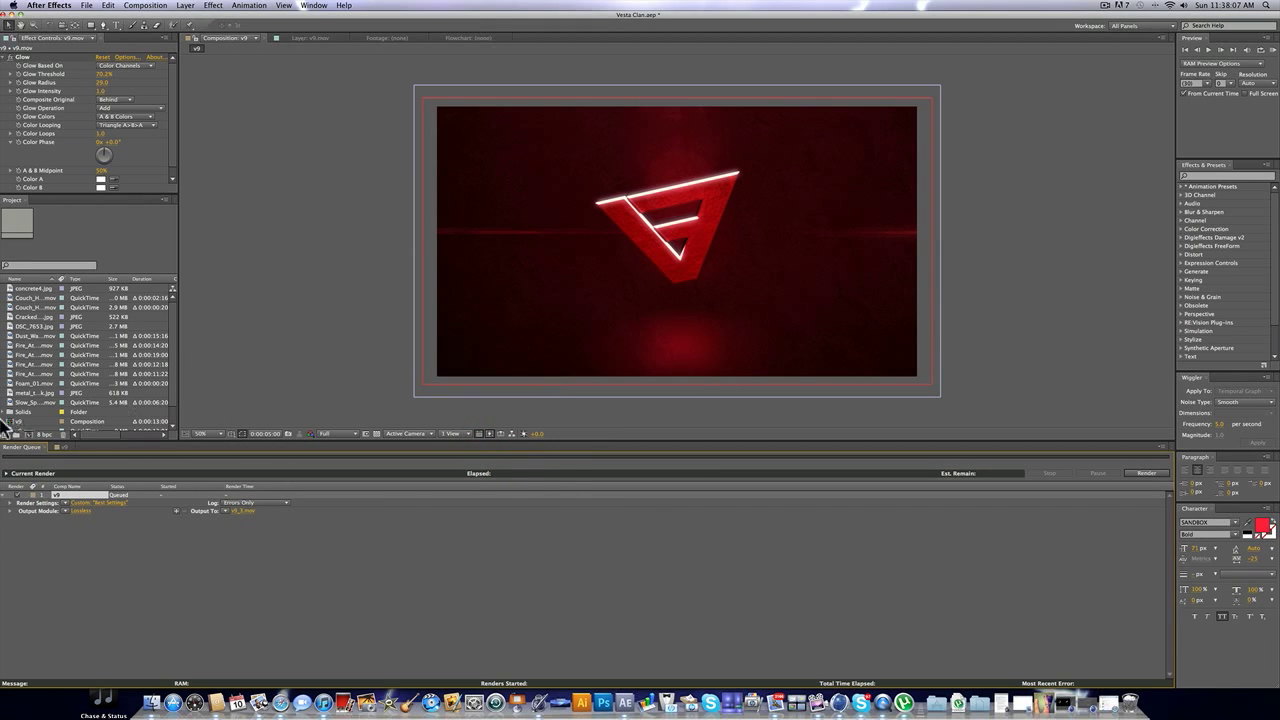
left_click(76, 512)
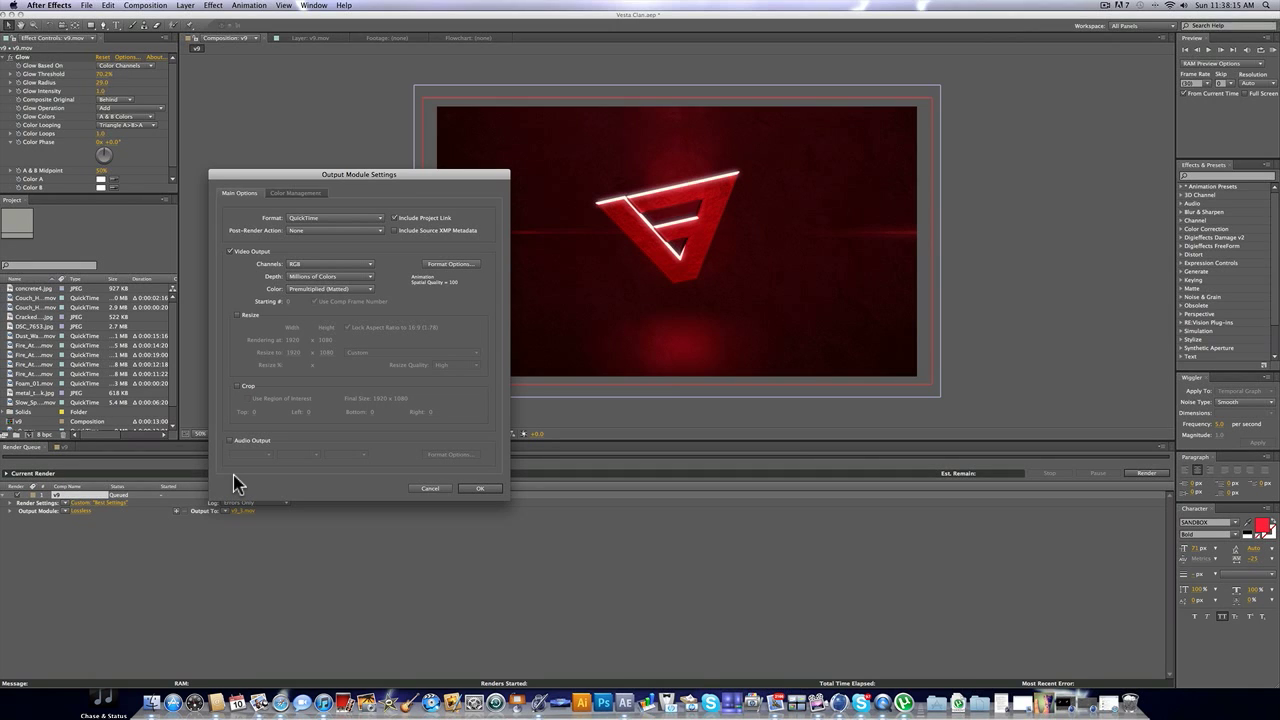
left_click(322, 218)
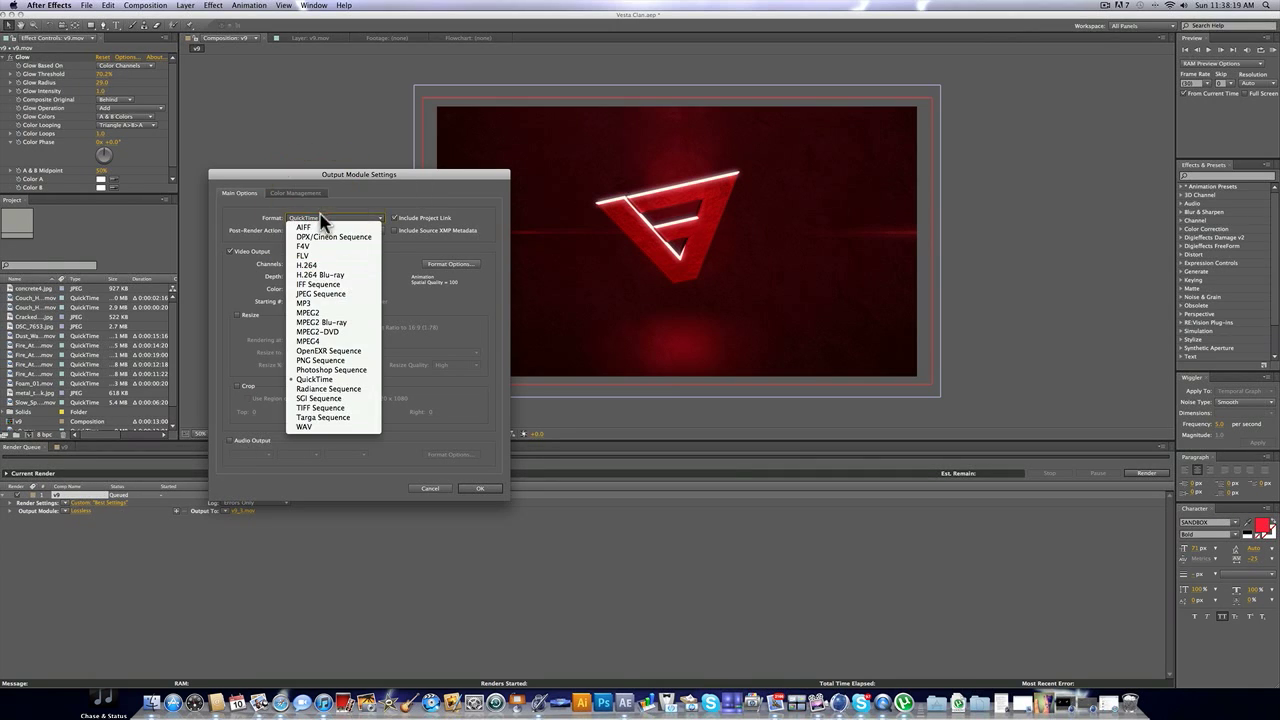
left_click(316, 268)
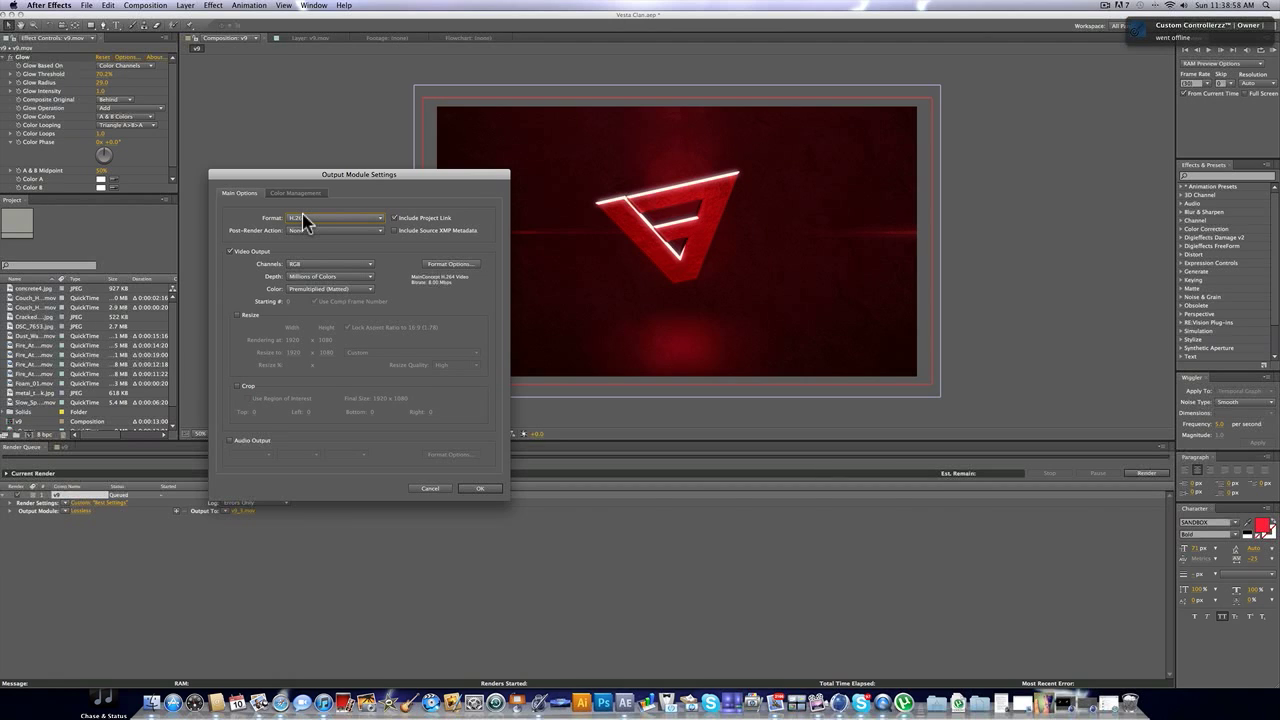
left_click(396, 231)
- Set the H.264 video options to High profile, Level 5.1 and CBR encoding, then confirm
left_click(437, 265)
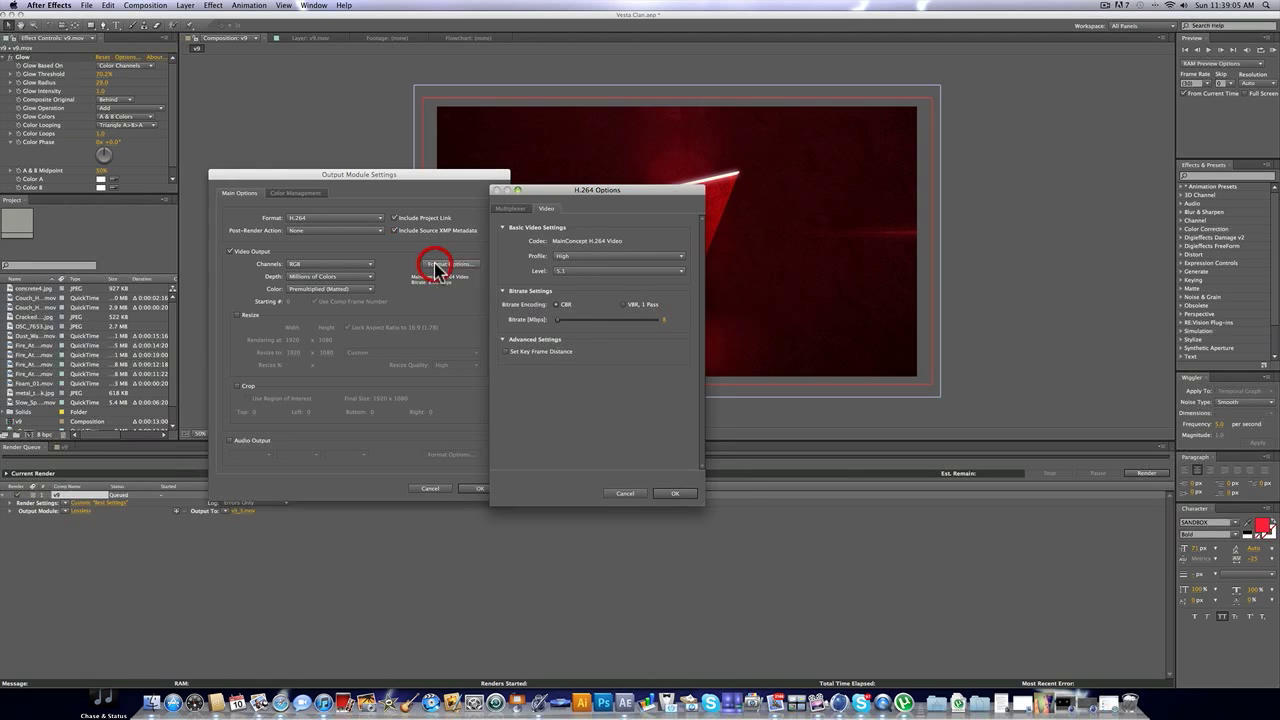
left_click(622, 304)
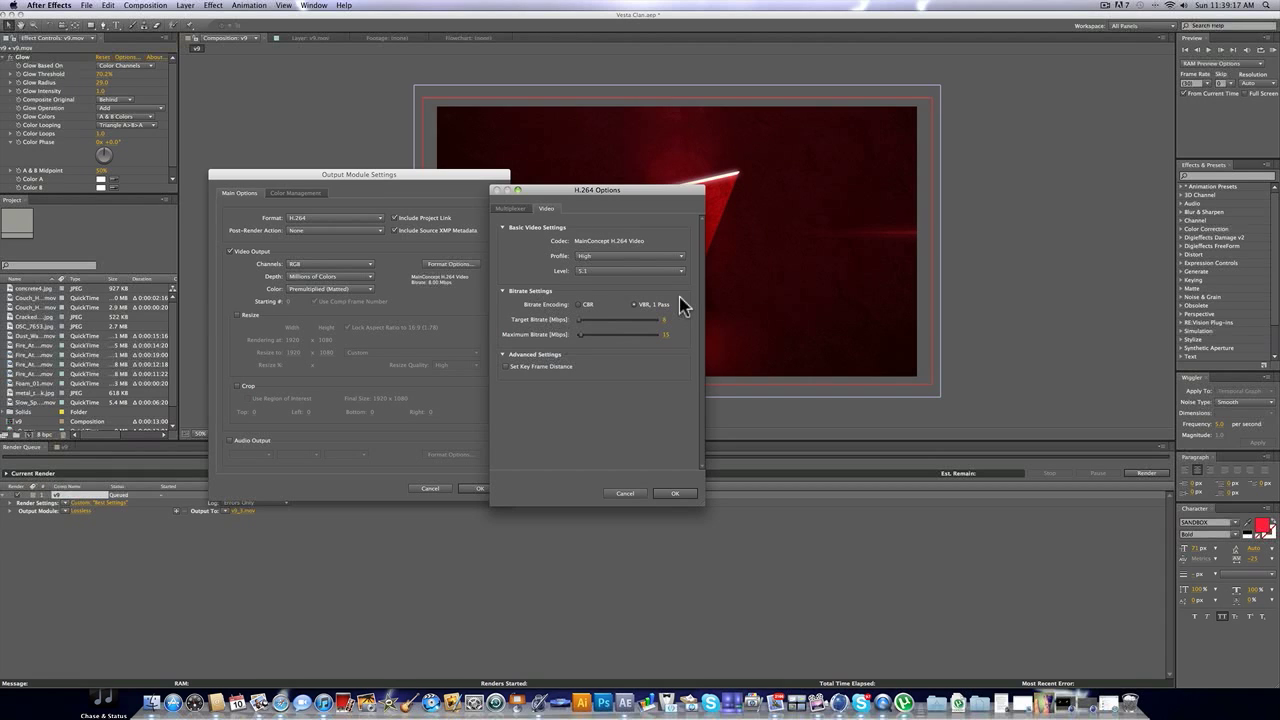
left_click(584, 305)
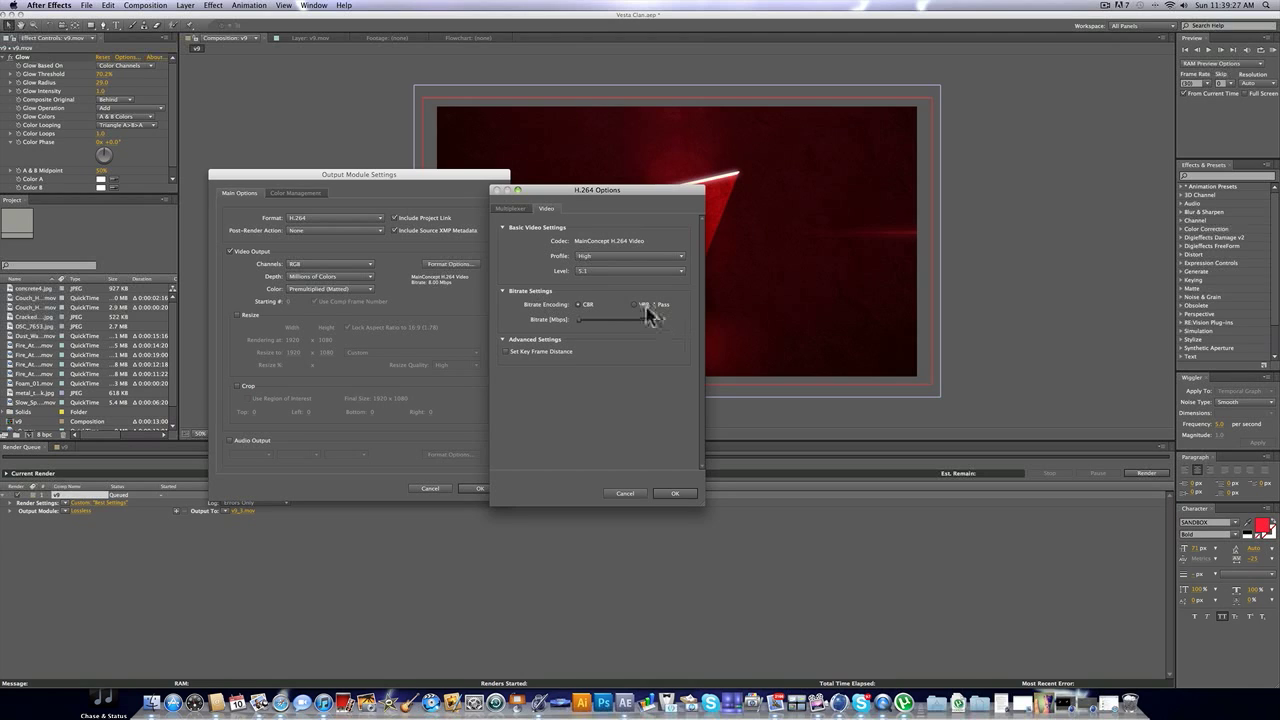
left_click(585, 261)
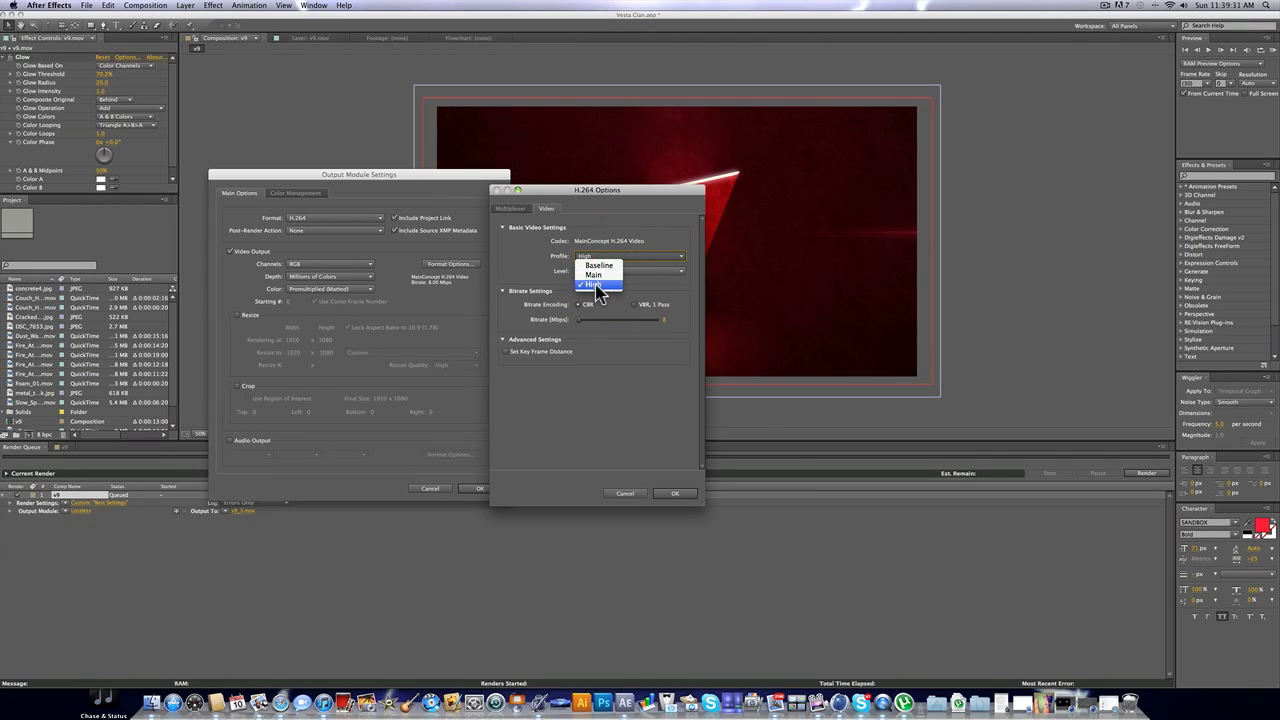
left_click(594, 285)
left_click(597, 271)
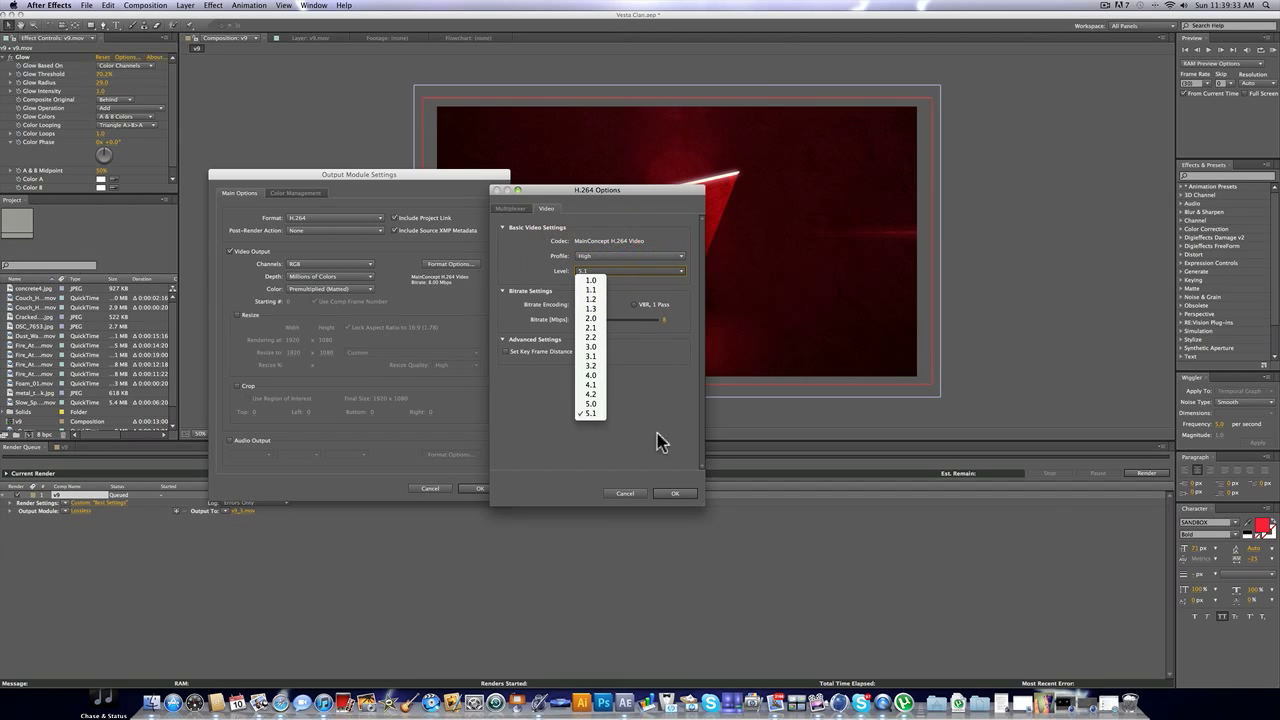
left_click(595, 413)
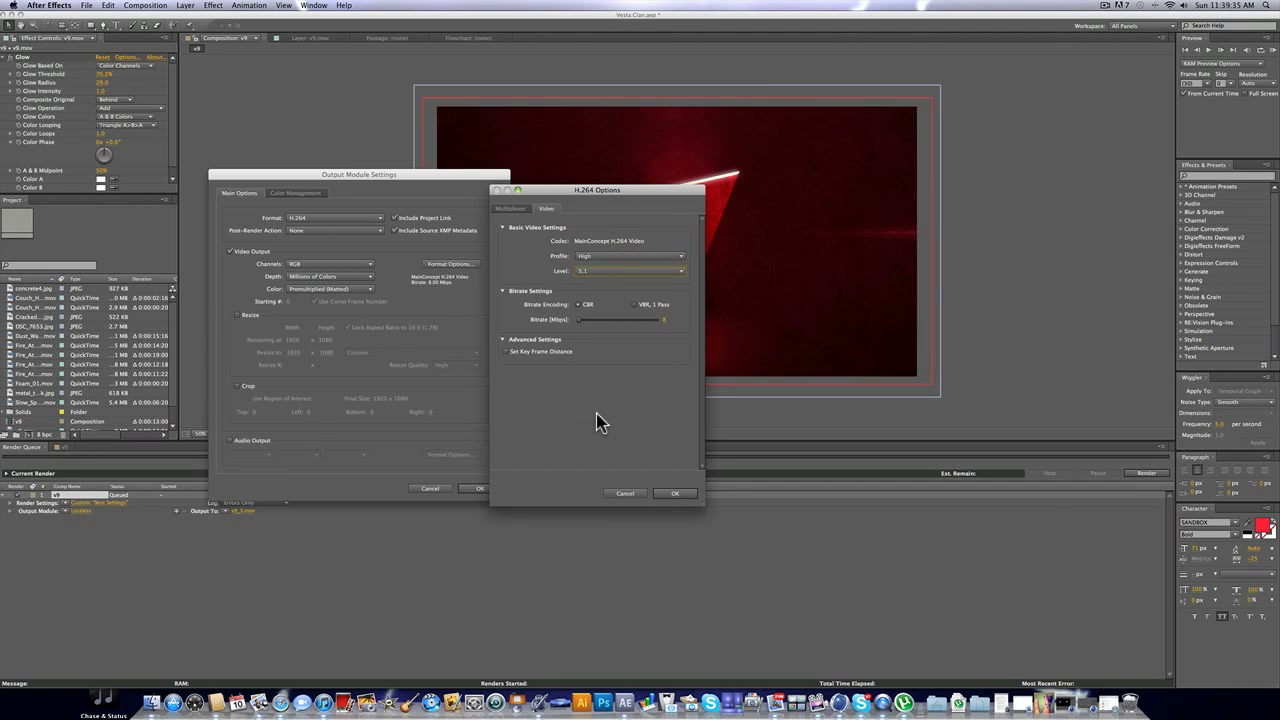
left_click(684, 493)
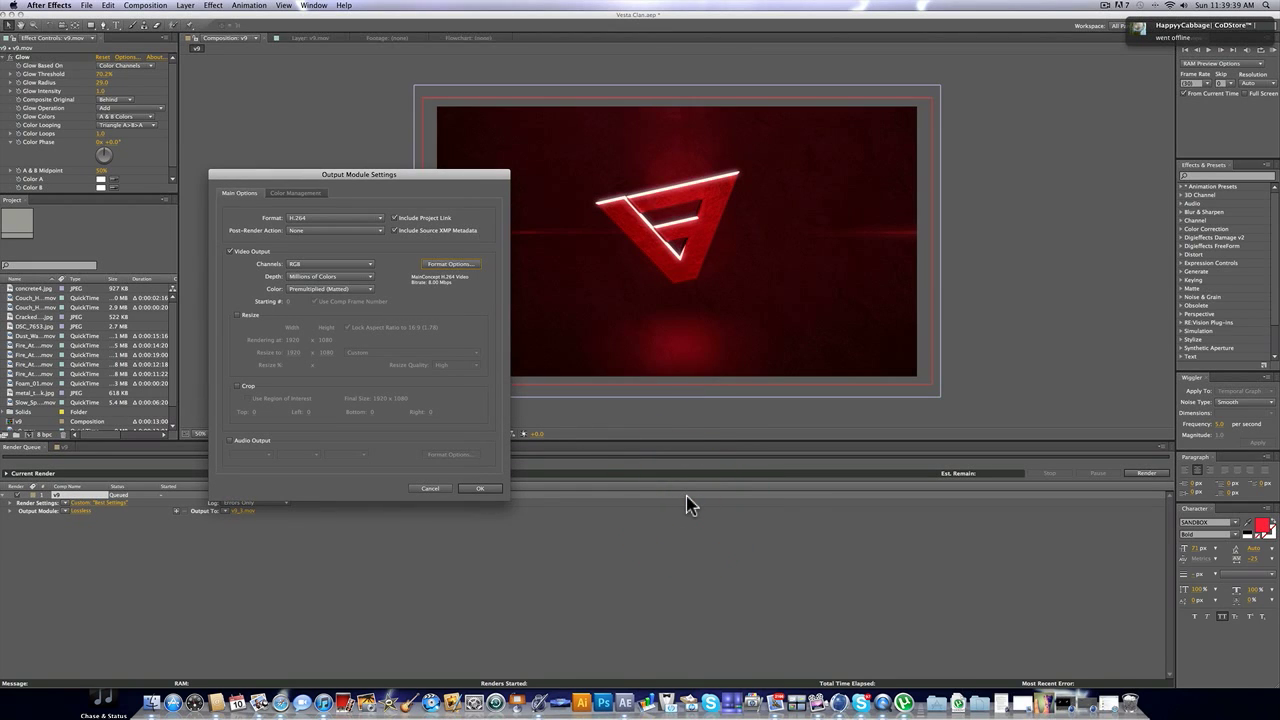
- Enable audio output and set its encoding to High quality at 128 kbps
left_click(231, 441)
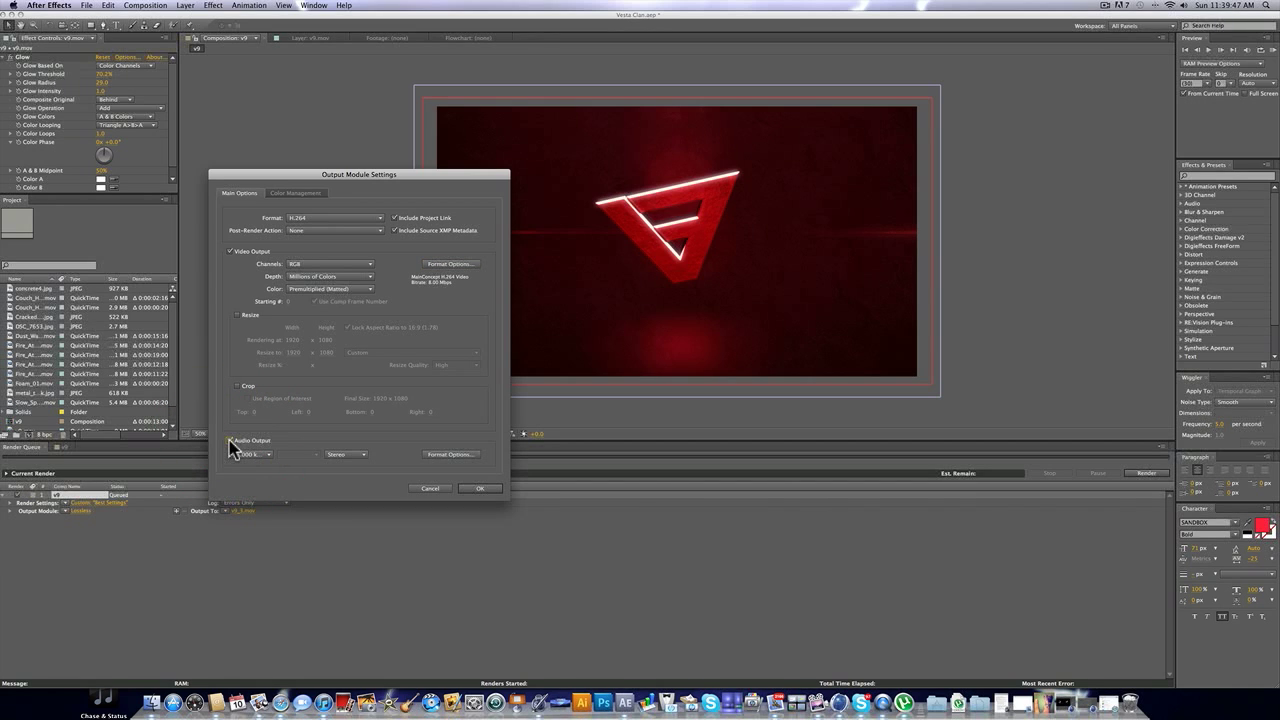
left_click(448, 457)
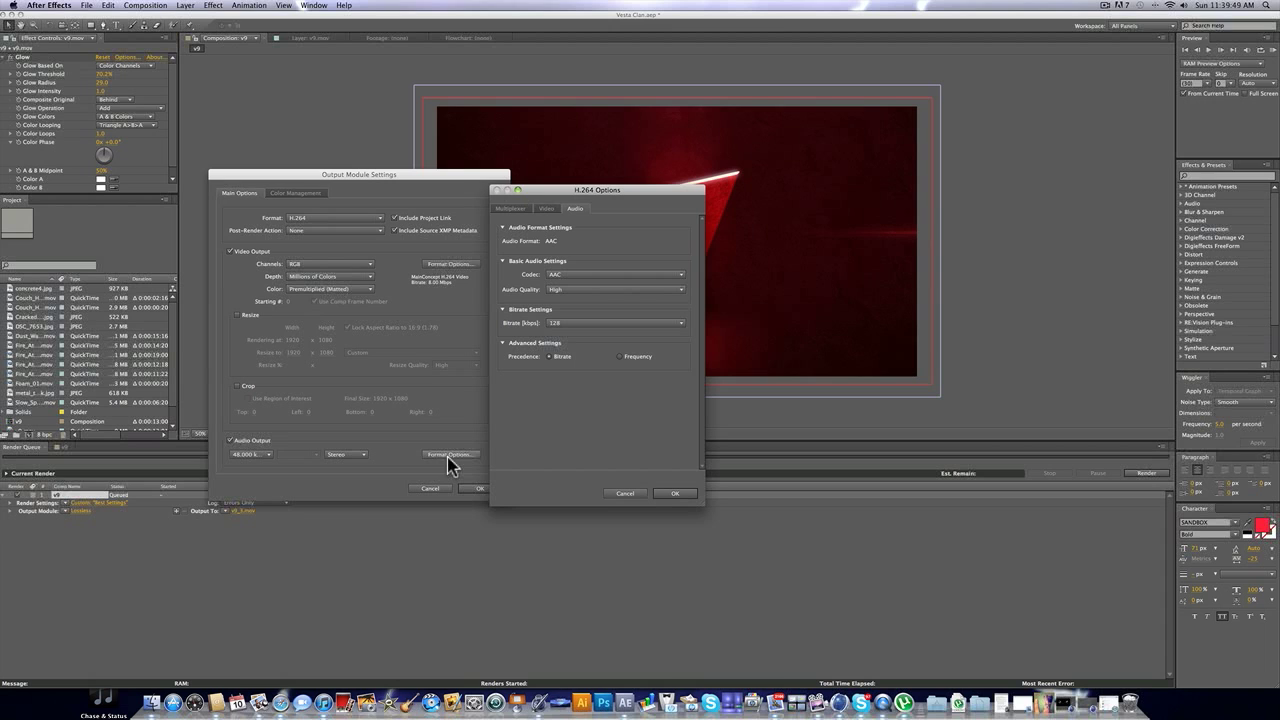
left_click(551, 287)
left_click(546, 289)
left_click(555, 290)
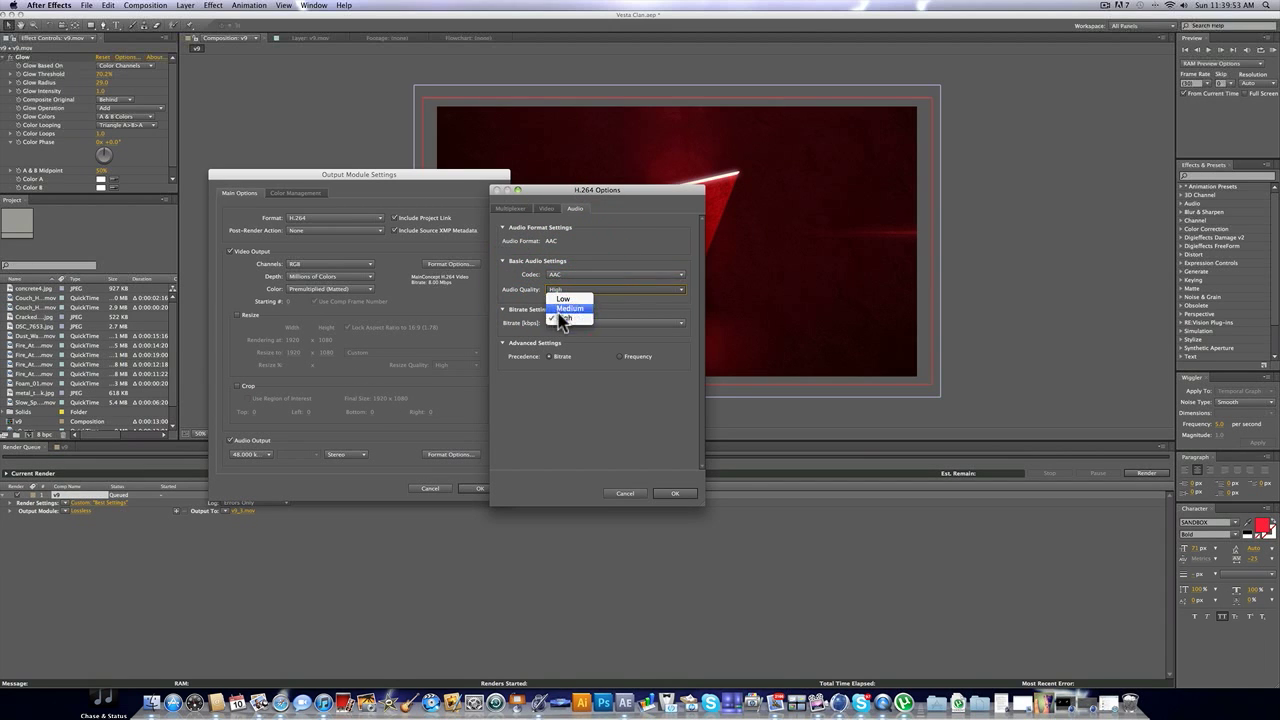
left_click(564, 317)
left_click(572, 322)
left_click(576, 312)
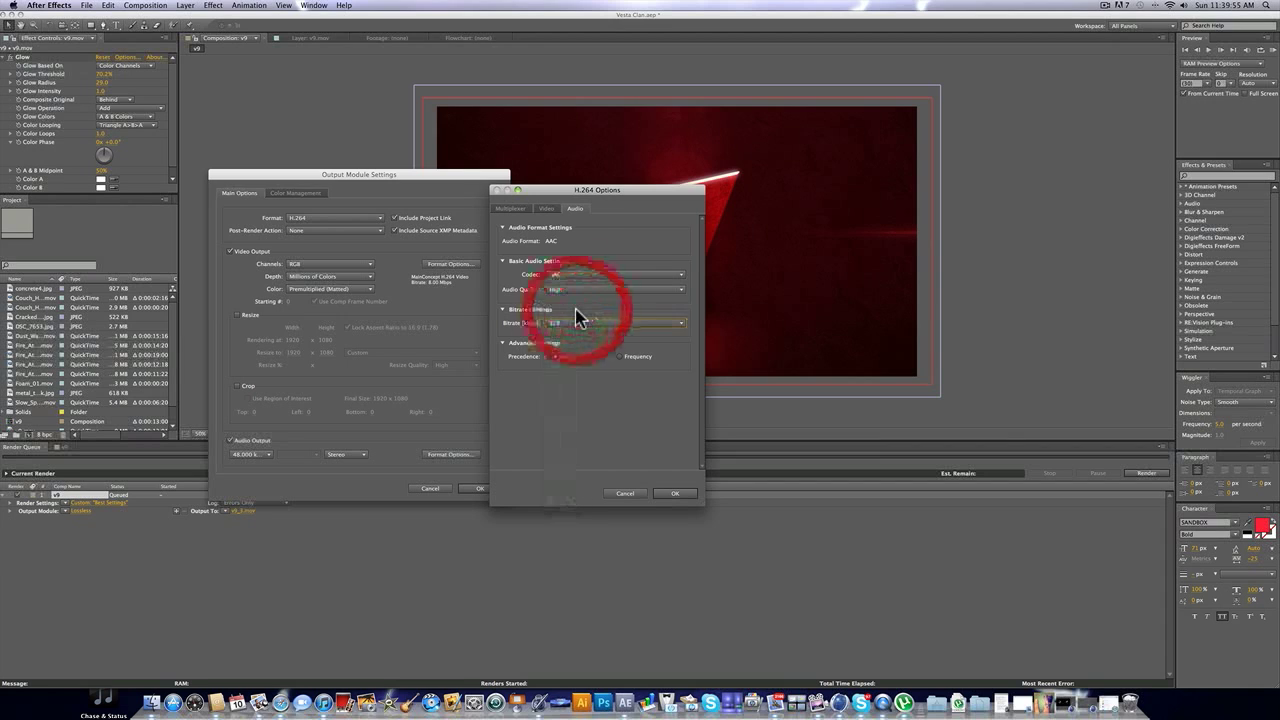
- Verify AAC codec, High quality and 128 kbps bitrate, then confirm the audio options
left_click(575, 276)
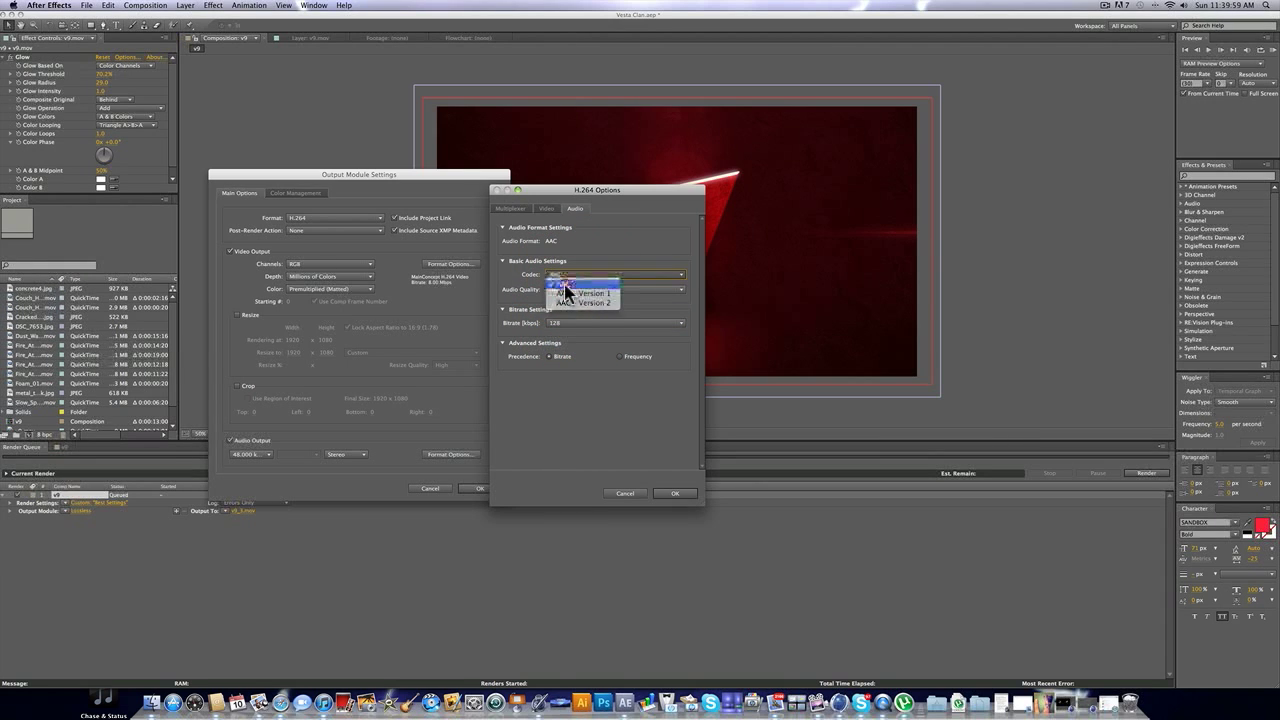
left_click(565, 285)
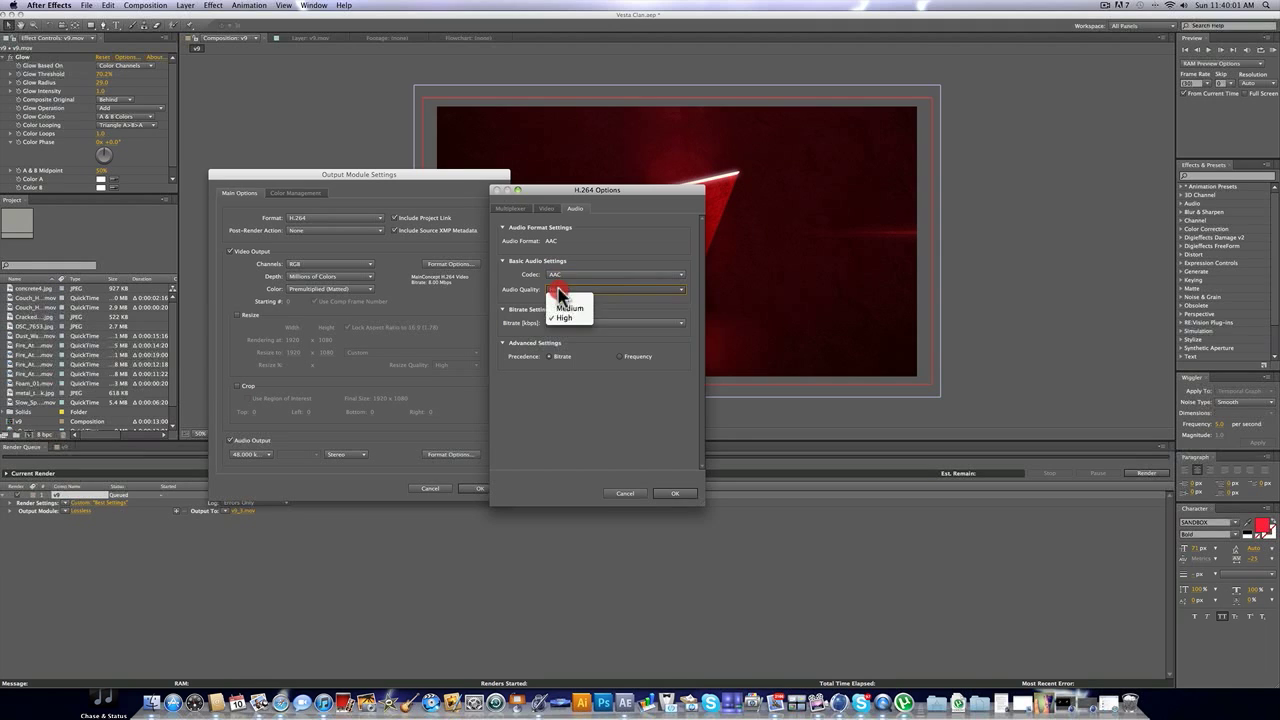
left_click(561, 291)
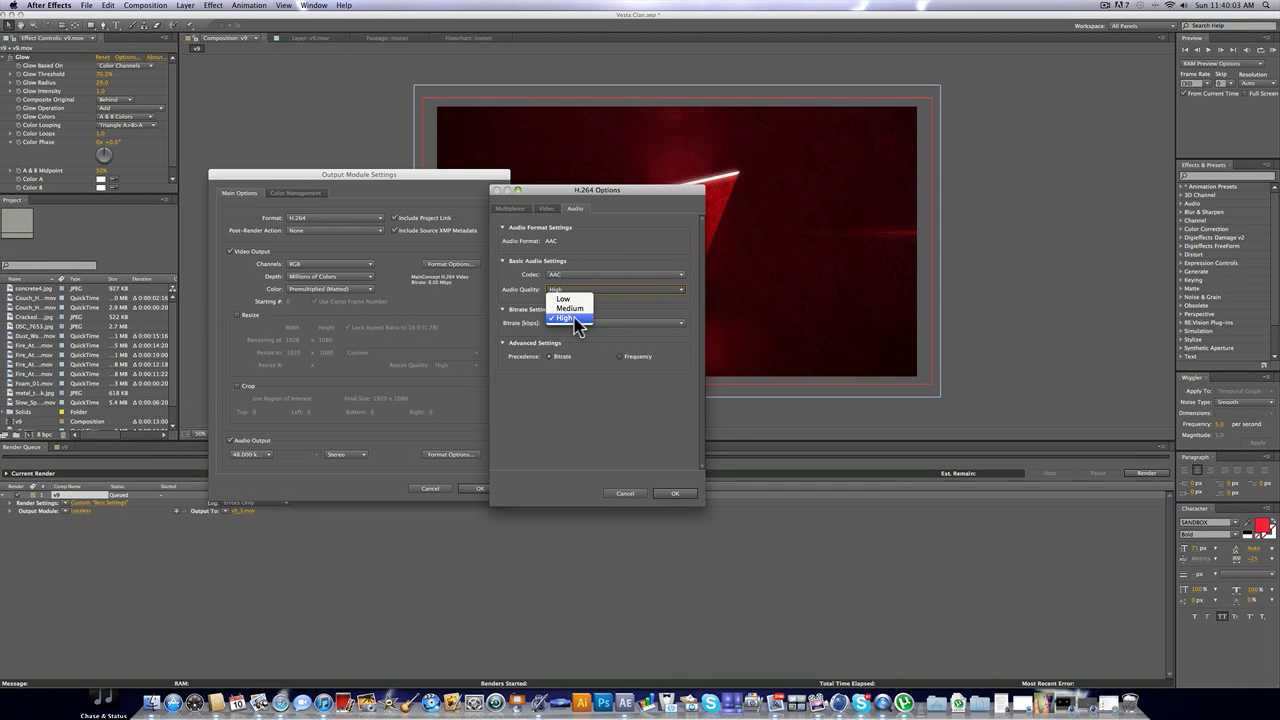
left_click(576, 318)
left_click(571, 324)
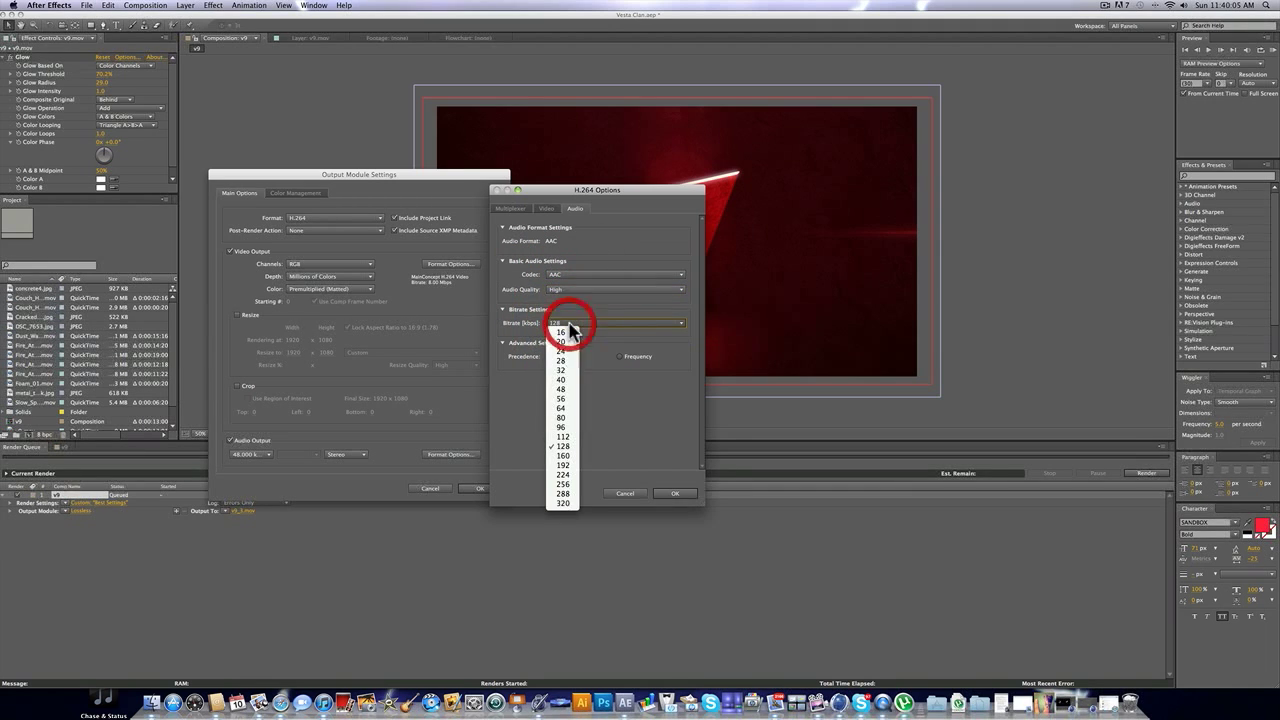
left_click(558, 446)
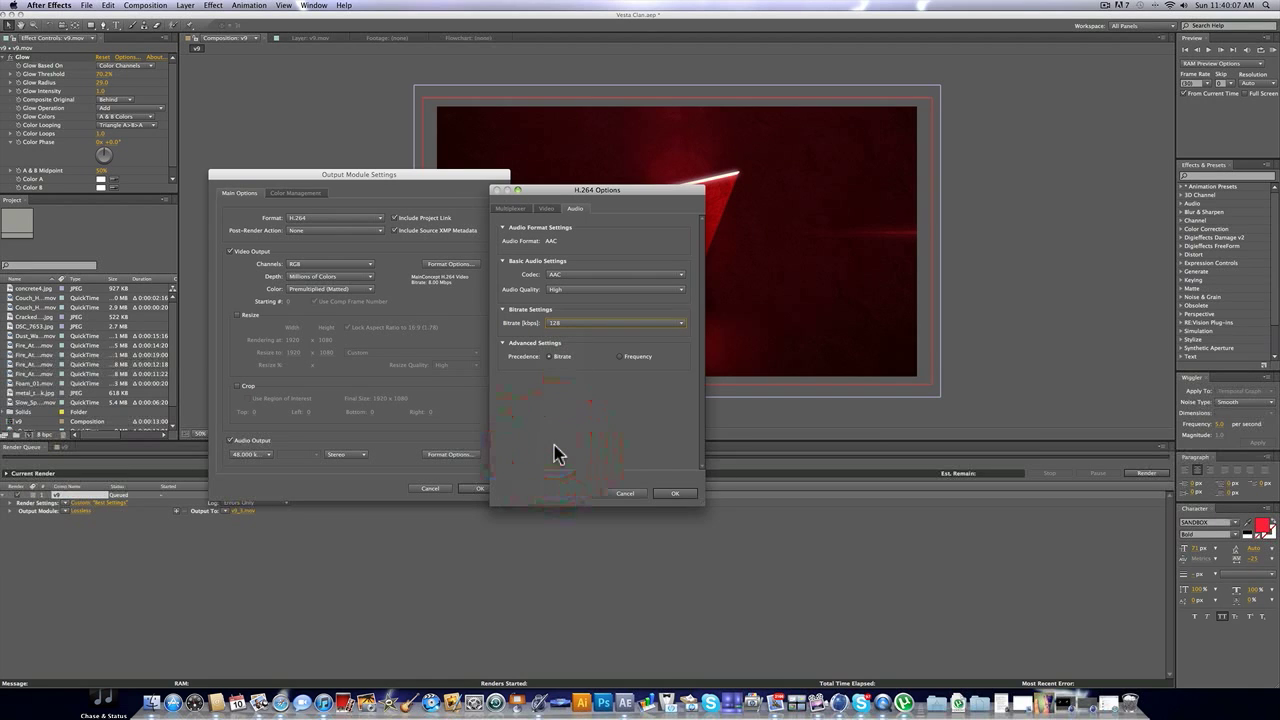
left_click(675, 494)
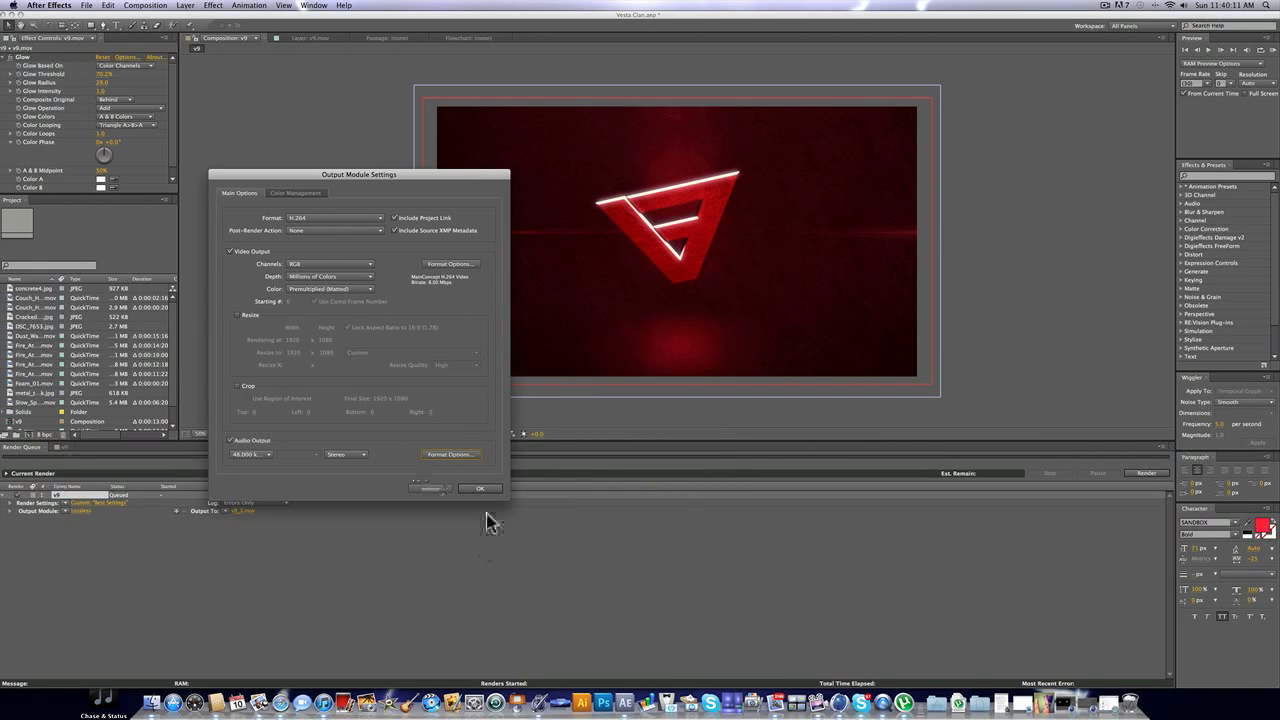
- Confirm the output module and render the v9 composition to v9_3_1.mp4
left_click(483, 489)
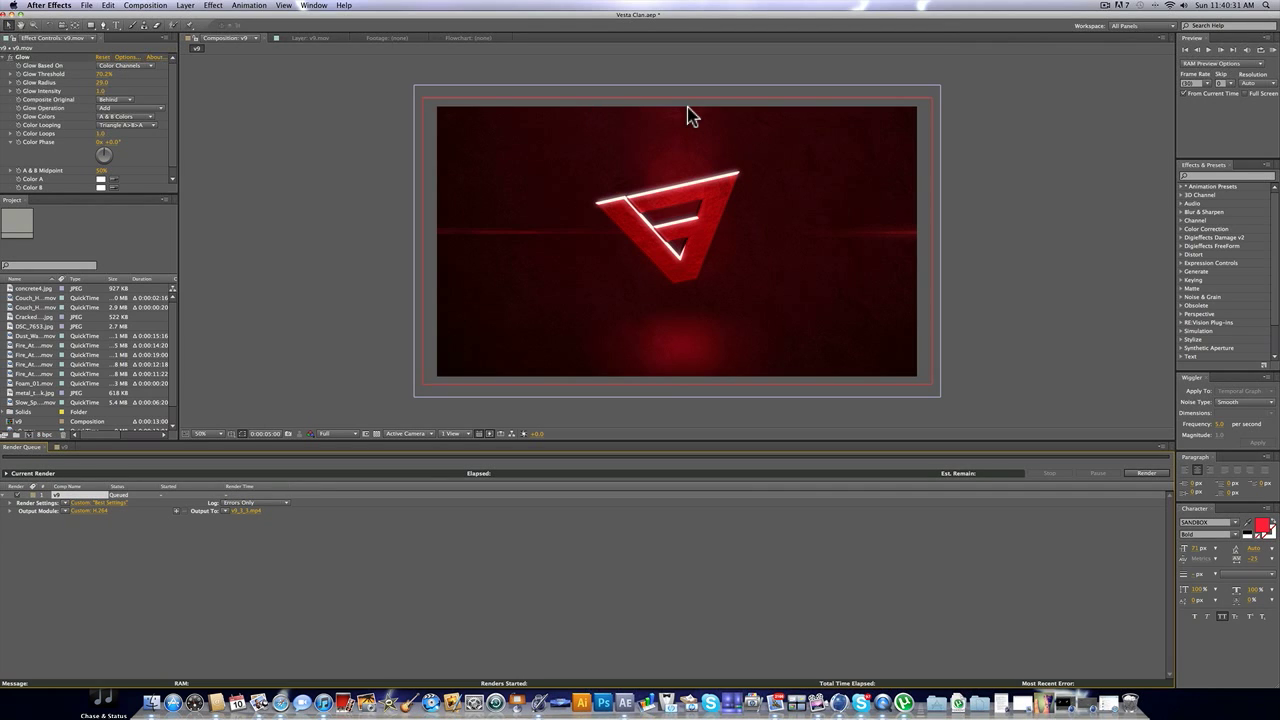
left_click(1127, 474)
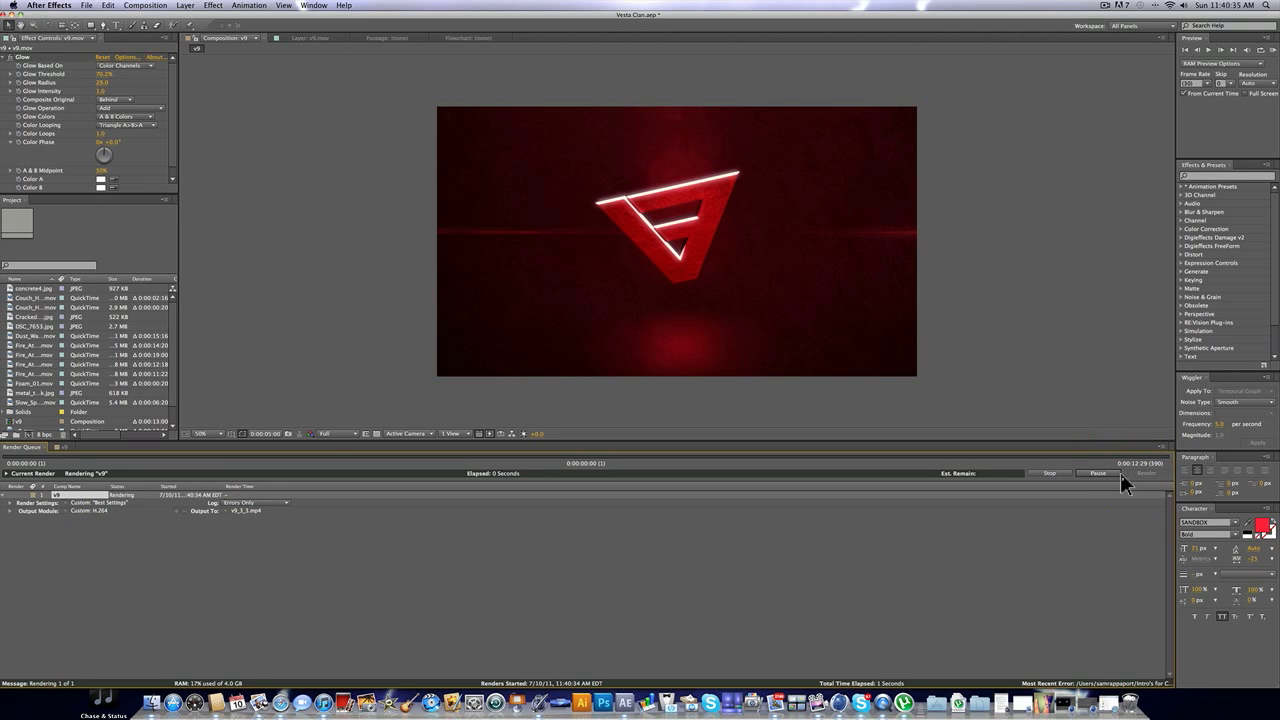